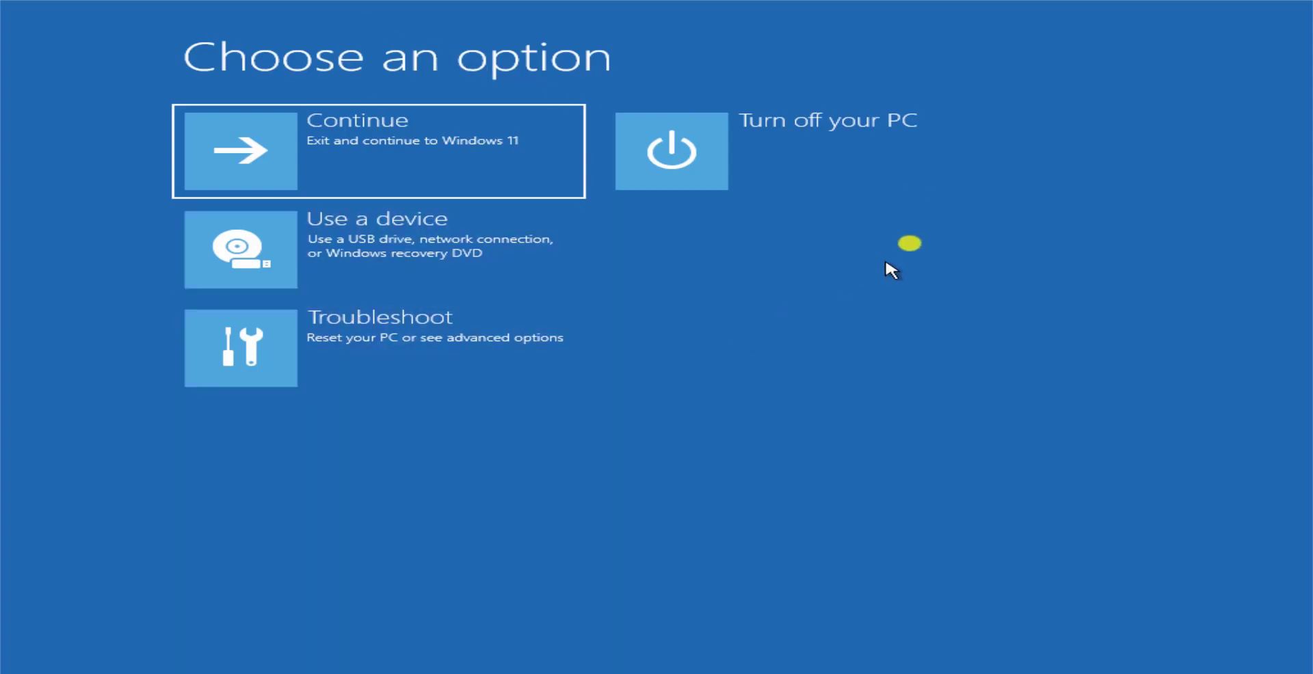
Launch System Restore via Troubleshoot > Advanced options; it reports no restore points on the system drive.
{"action": "left_click", "coordinate": [486, 351]}
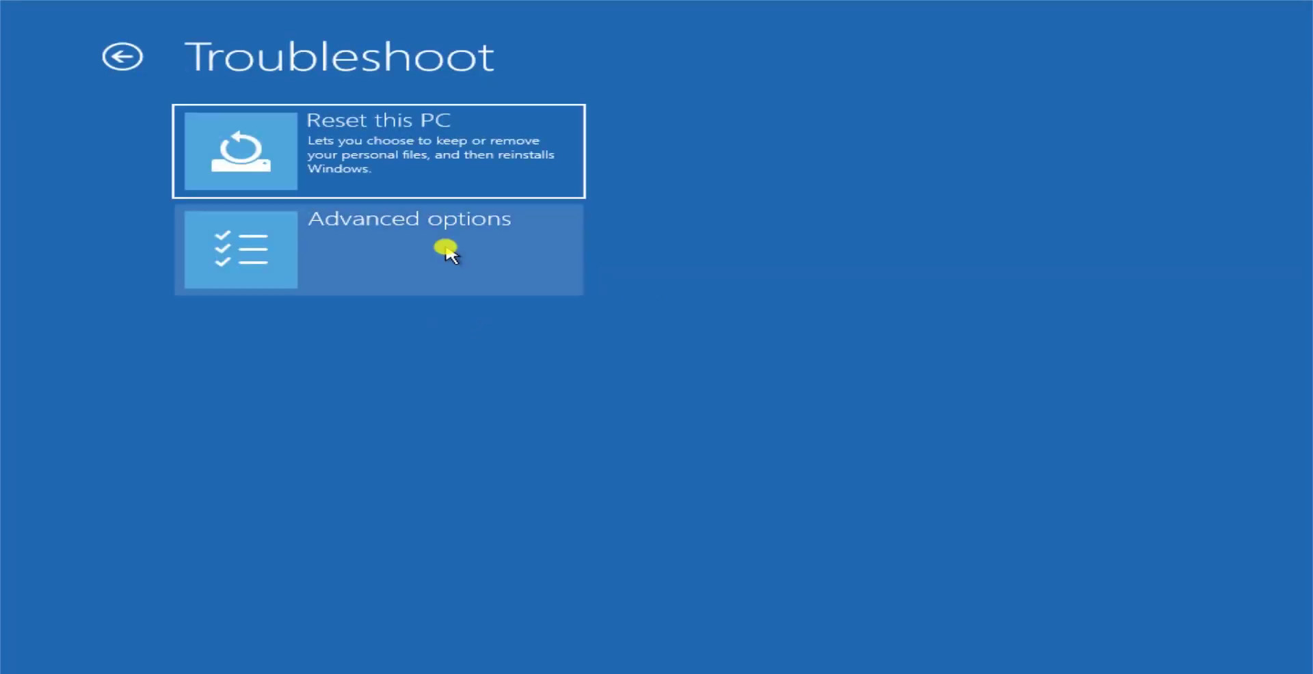
{"action": "left_click", "coordinate": [446, 249]}
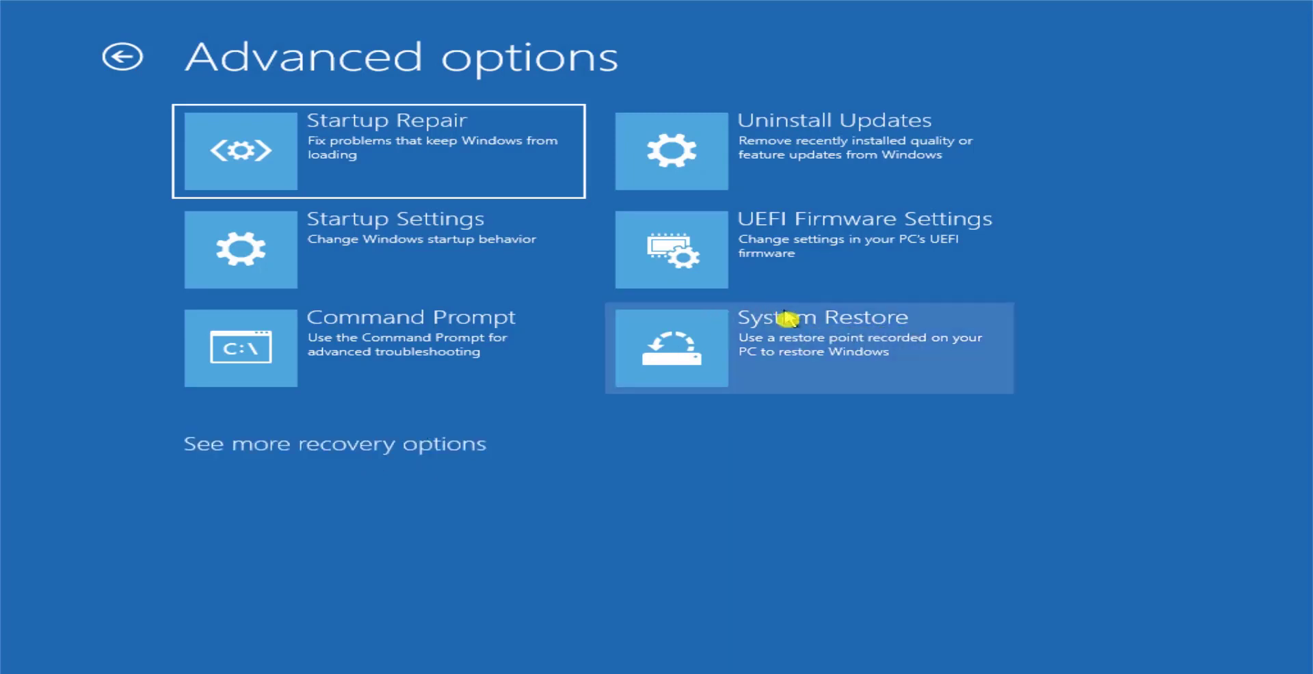
{"action": "left_click", "coordinate": [864, 339]}
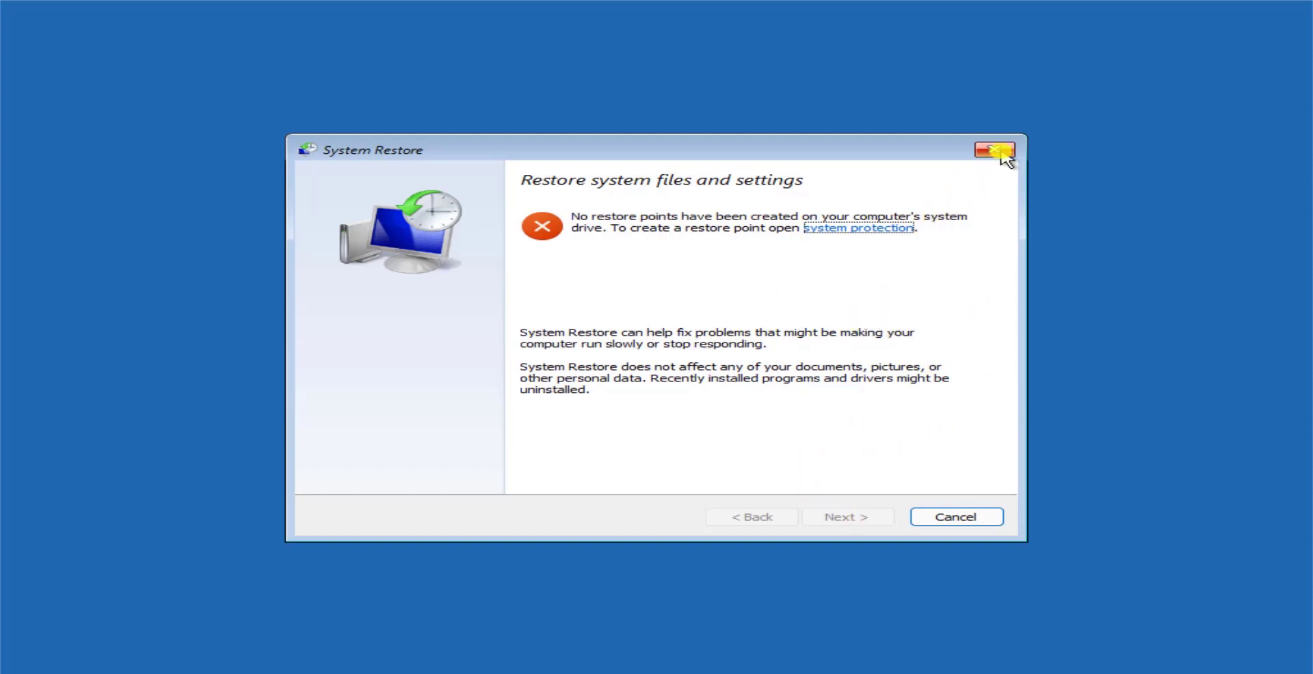
Close System Restore, view the Reset this PC keep-files and remove-everything choices, then return to Troubleshoot.
{"action": "left_click", "coordinate": [1001, 151]}
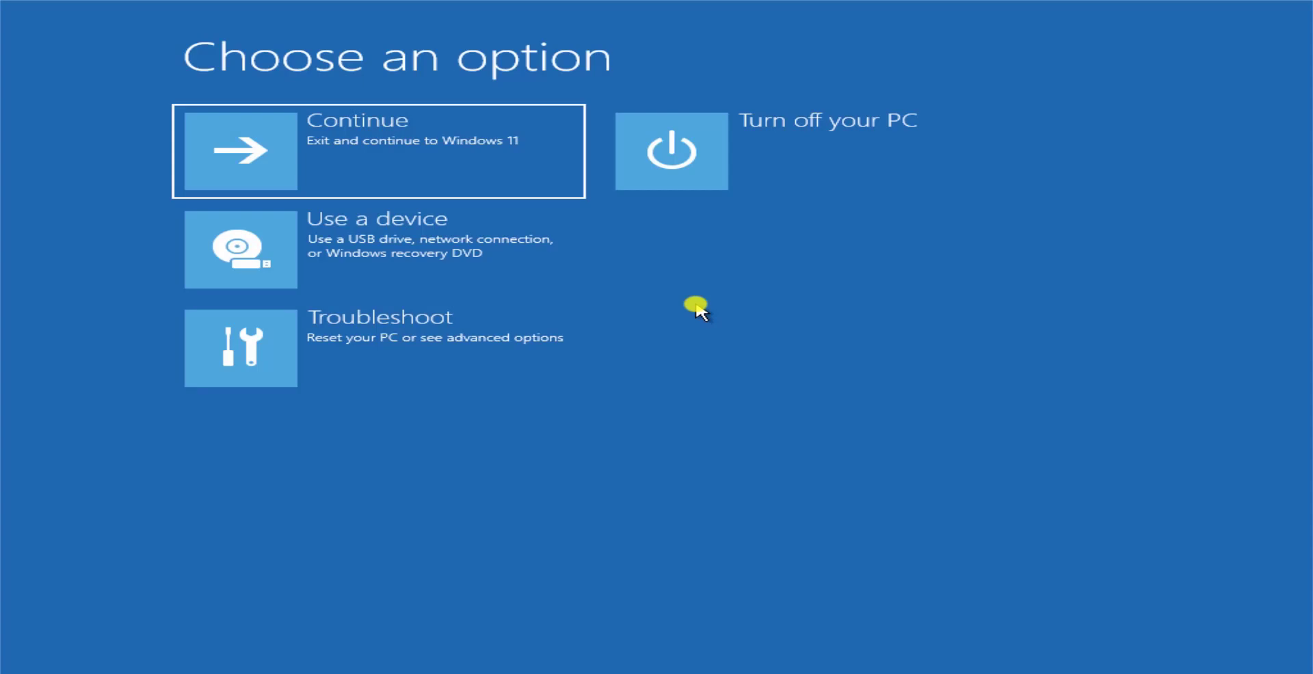
{"action": "left_click", "coordinate": [370, 332]}
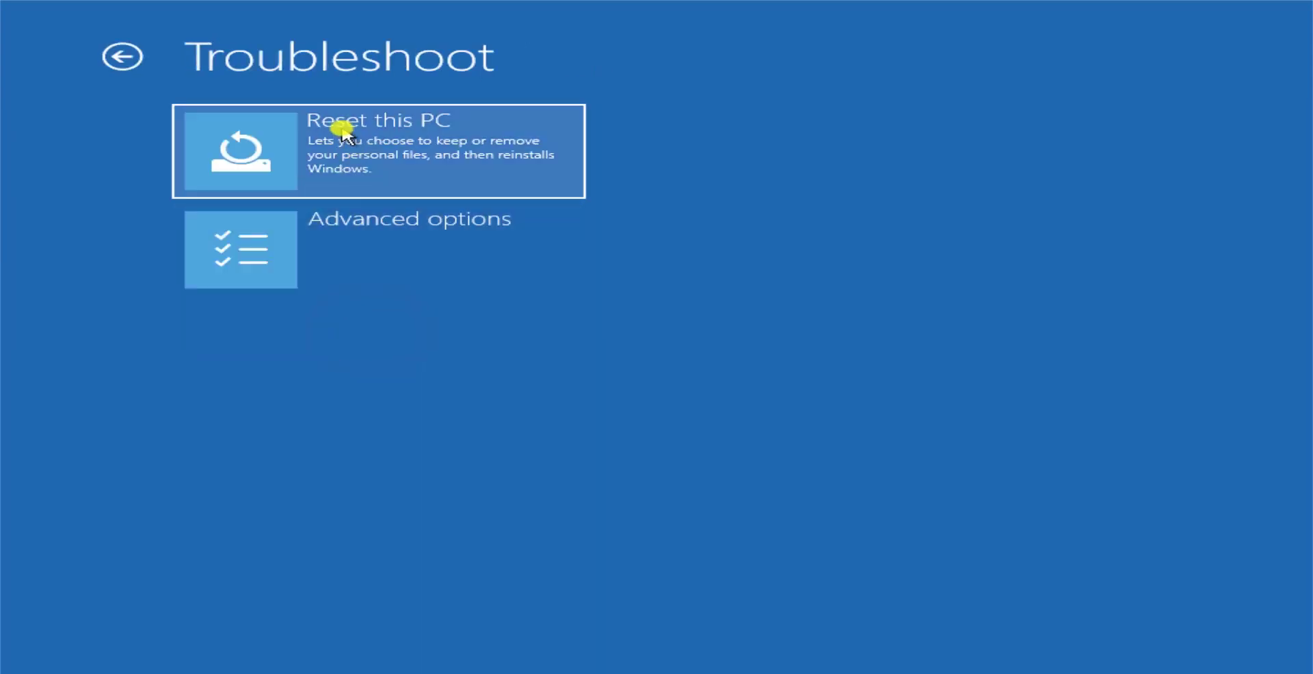
{"action": "left_click", "coordinate": [407, 138]}
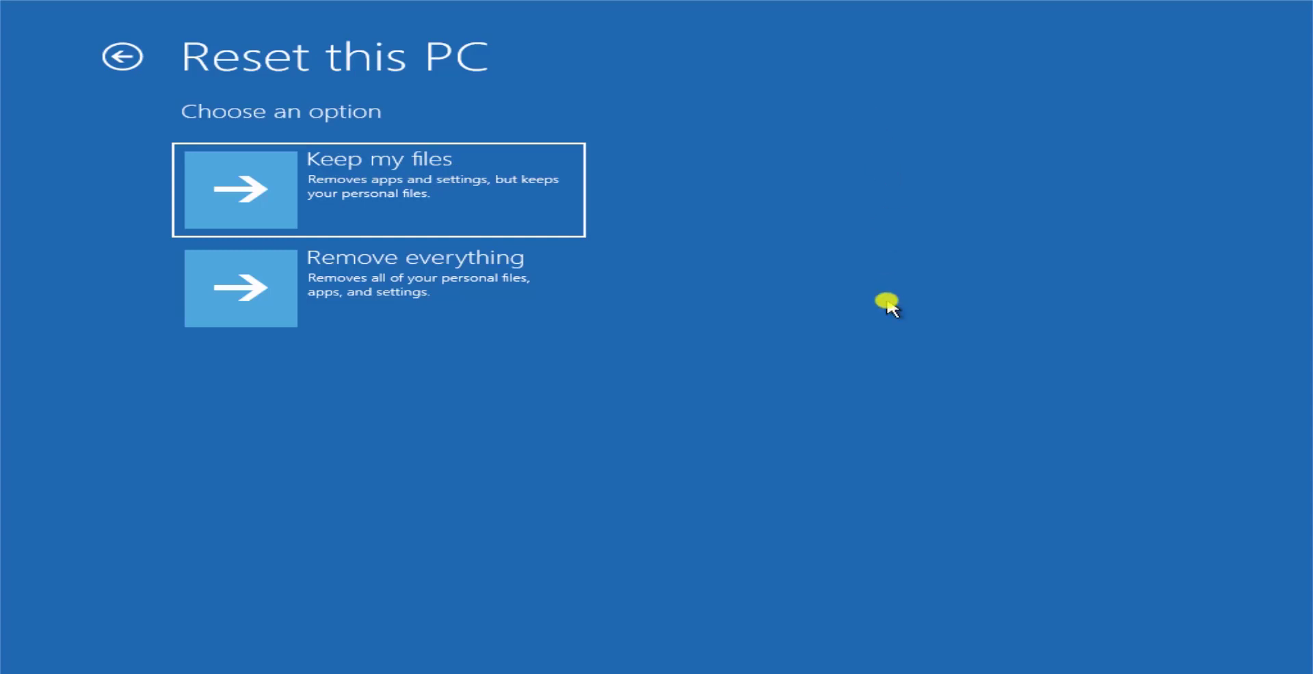
{"action": "left_click", "coordinate": [123, 58]}
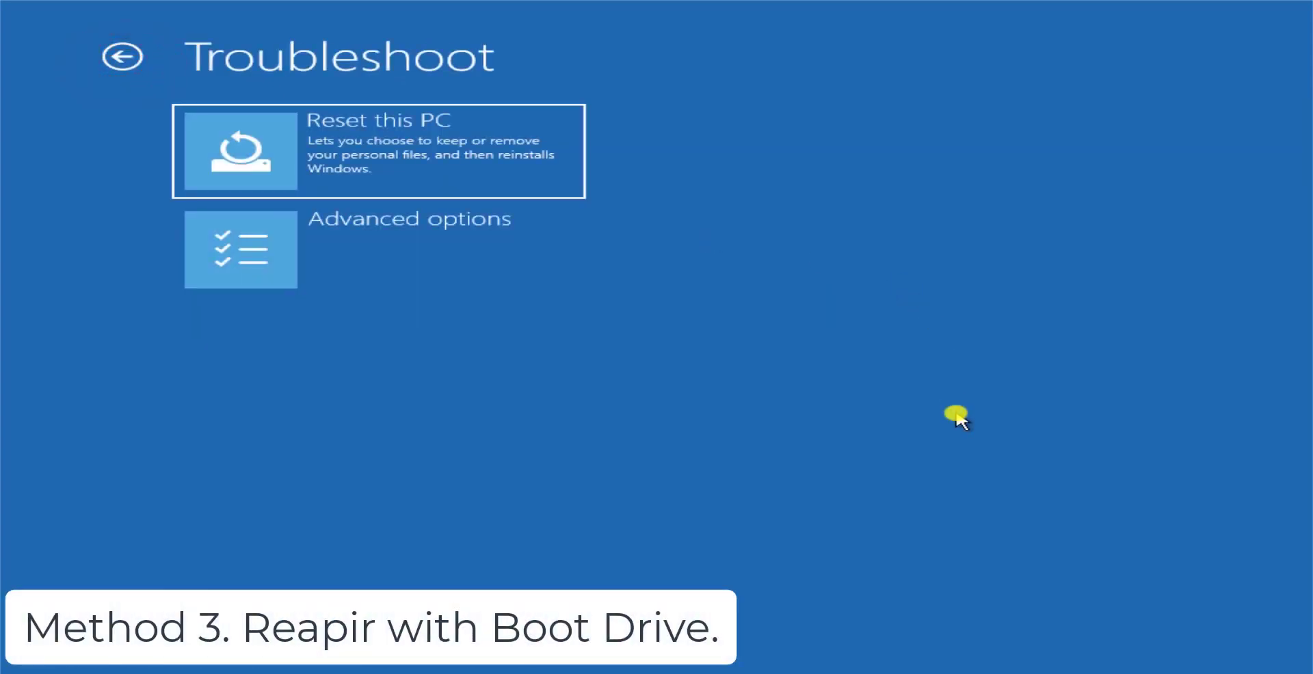
Return to Choose an option and continue out of recovery to Windows 11.
{"action": "left_click", "coordinate": [124, 57]}
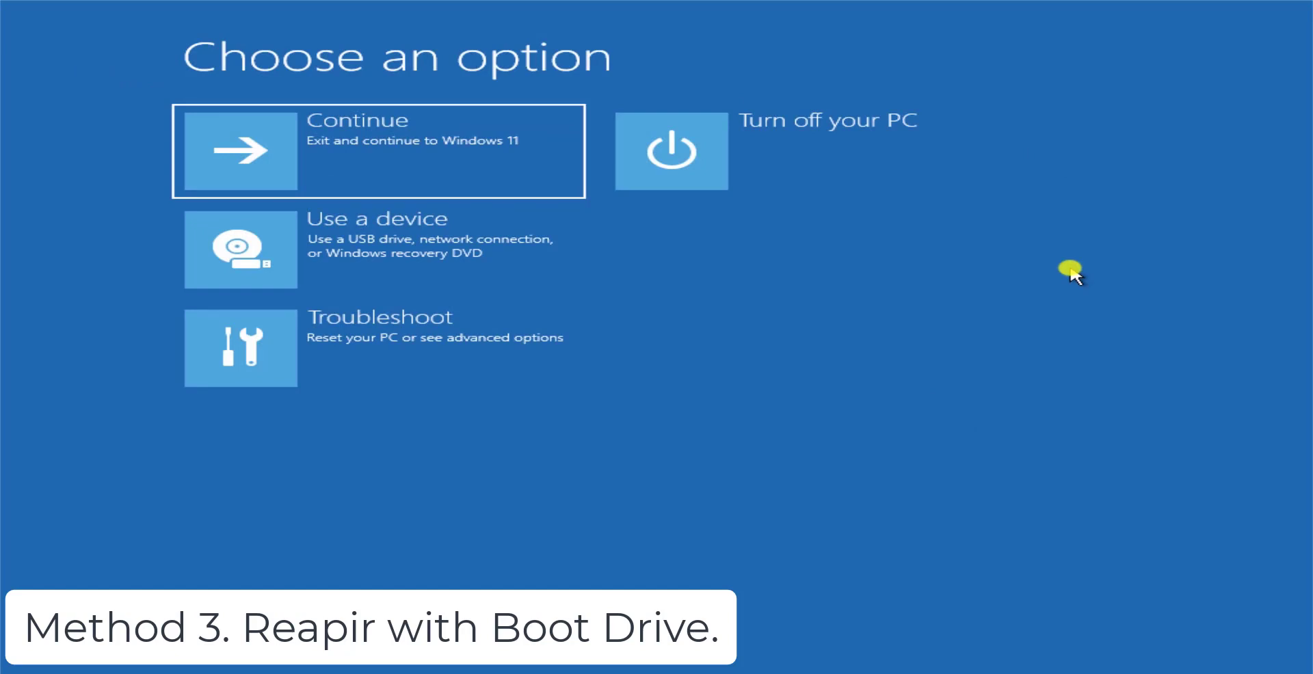
{"action": "left_click", "coordinate": [402, 167]}
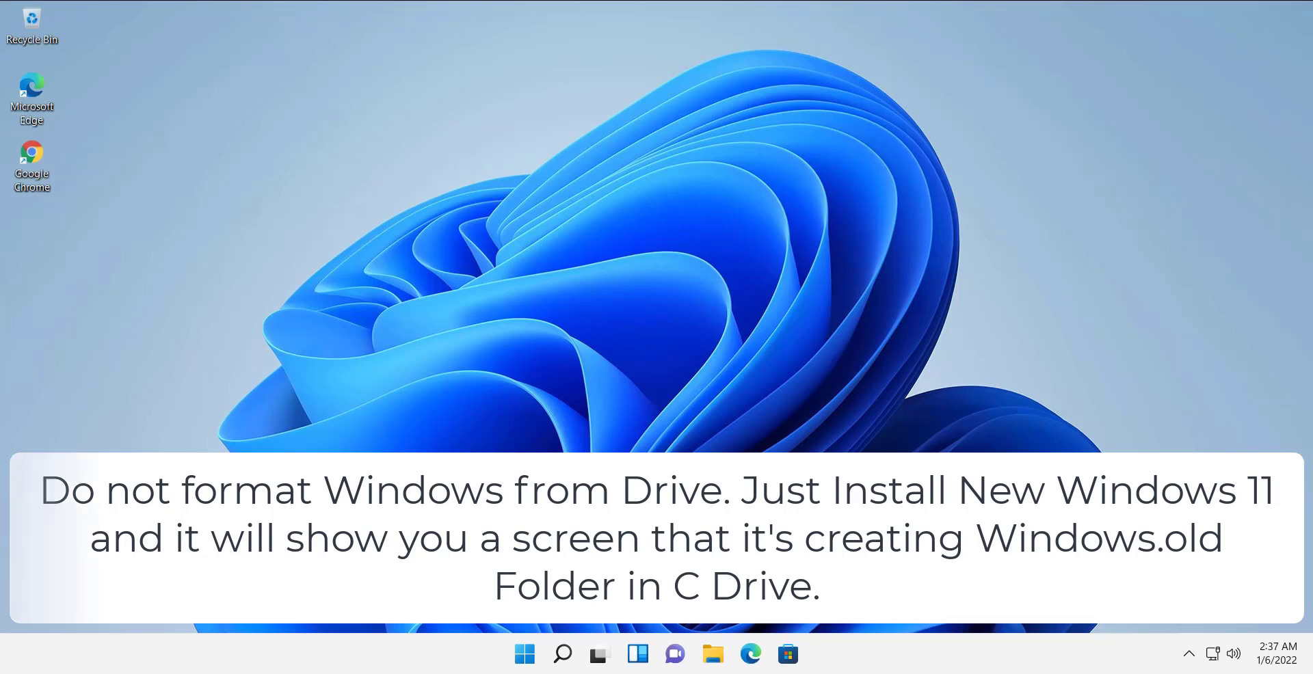
Open File Explorer and browse This PC into Local Disk (C:) and its Users folder.
{"action": "left_click", "coordinate": [712, 655]}
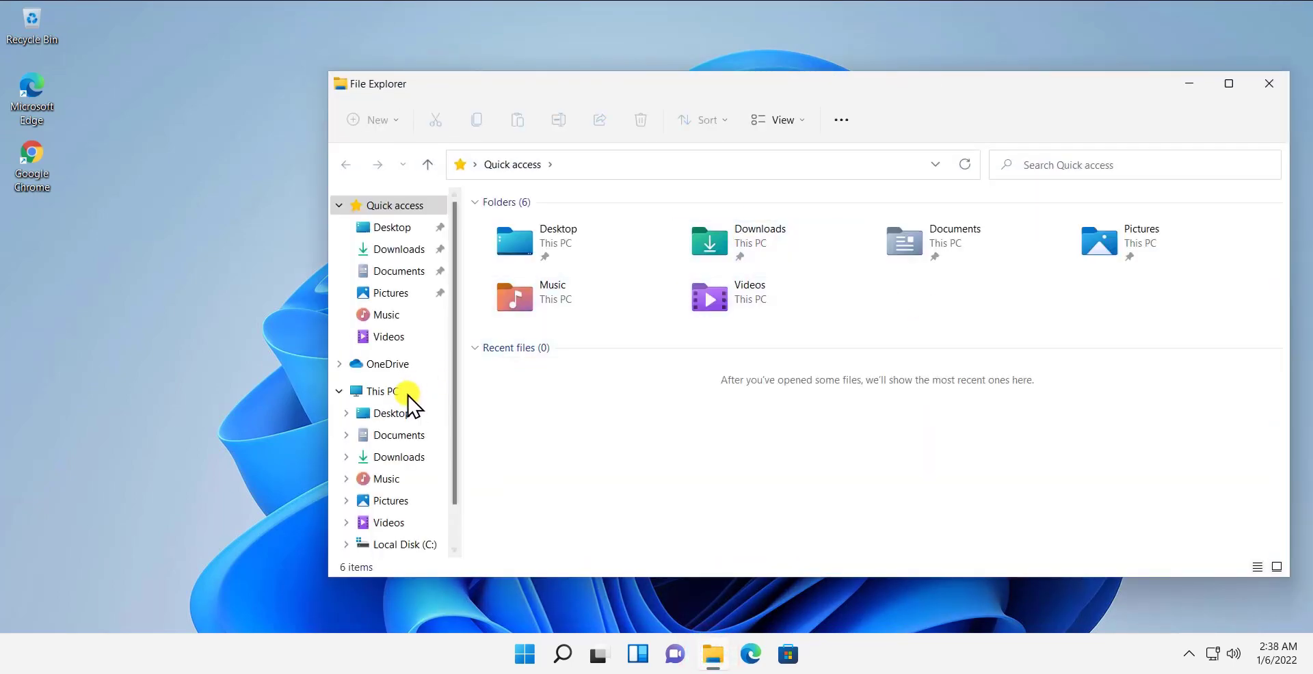
{"action": "left_click", "coordinate": [406, 393]}
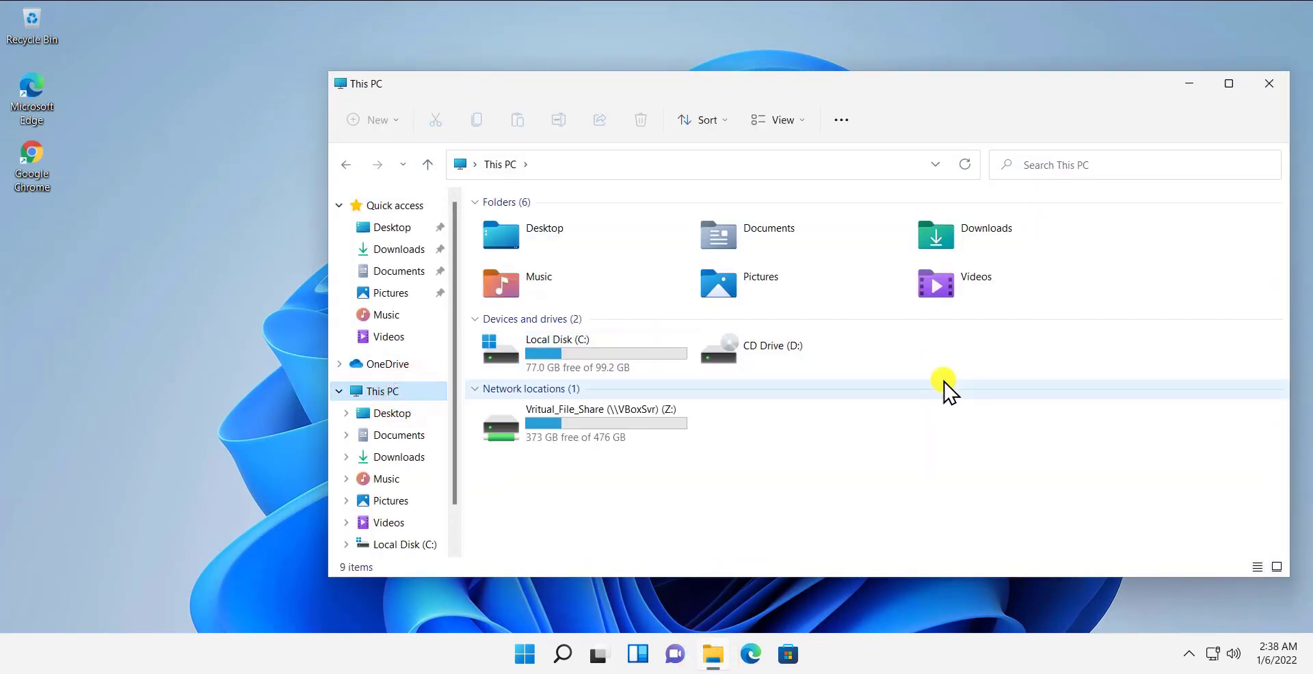
{"action": "left_click", "coordinate": [604, 349]}
{"action": "double_click", "coordinate": [604, 349]}
{"action": "double_click", "coordinate": [554, 312]}
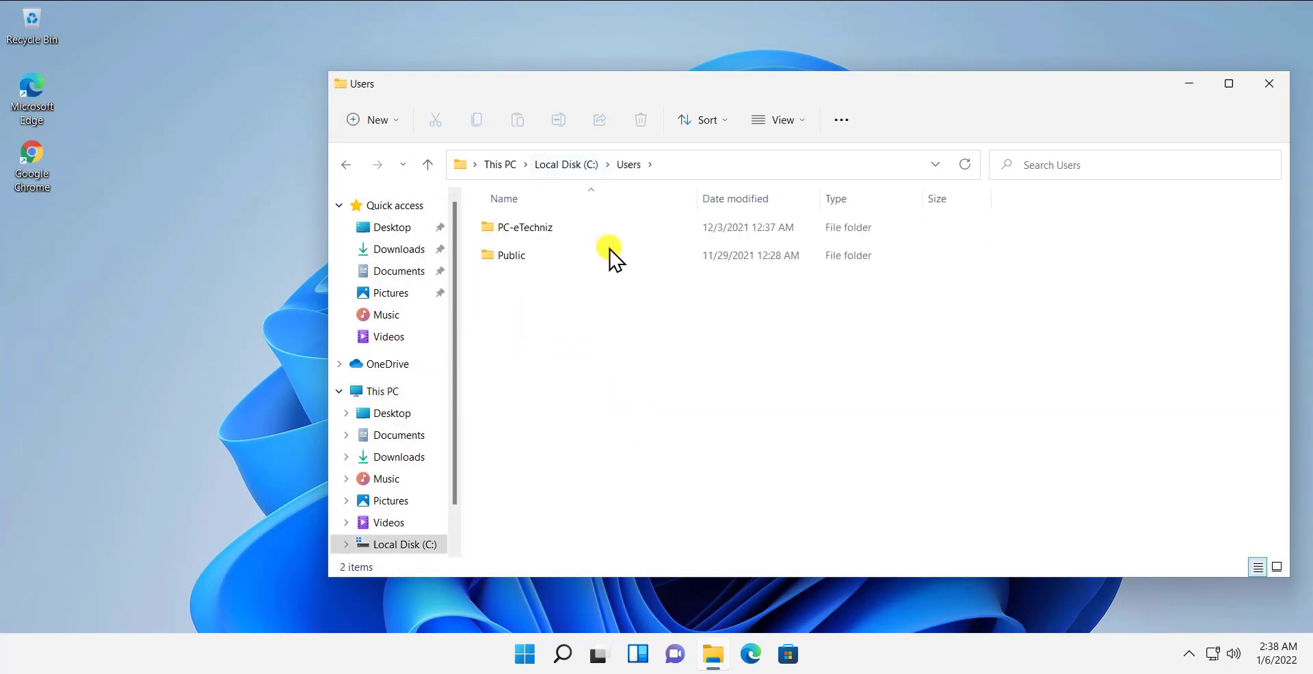
Go back to This PC, reopen Local Disk (C:) showing its five folders, then close Explorer.
{"action": "left_click", "coordinate": [346, 165]}
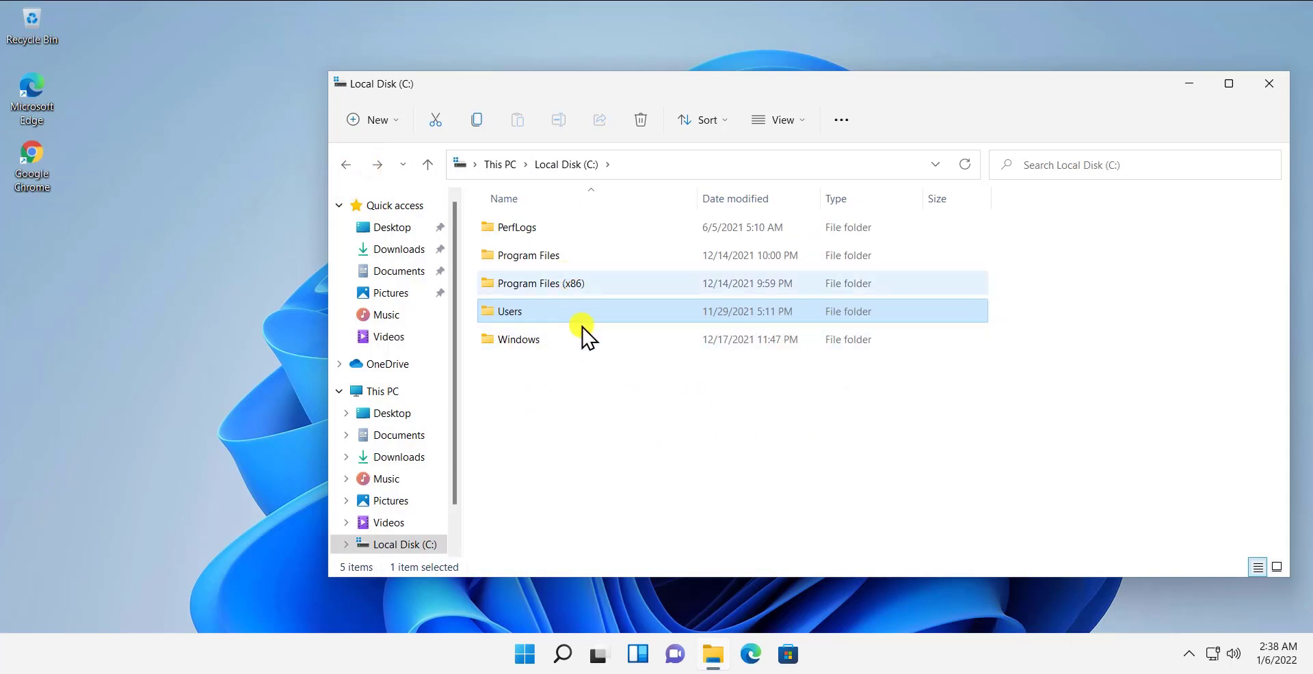
{"action": "left_click", "coordinate": [344, 167]}
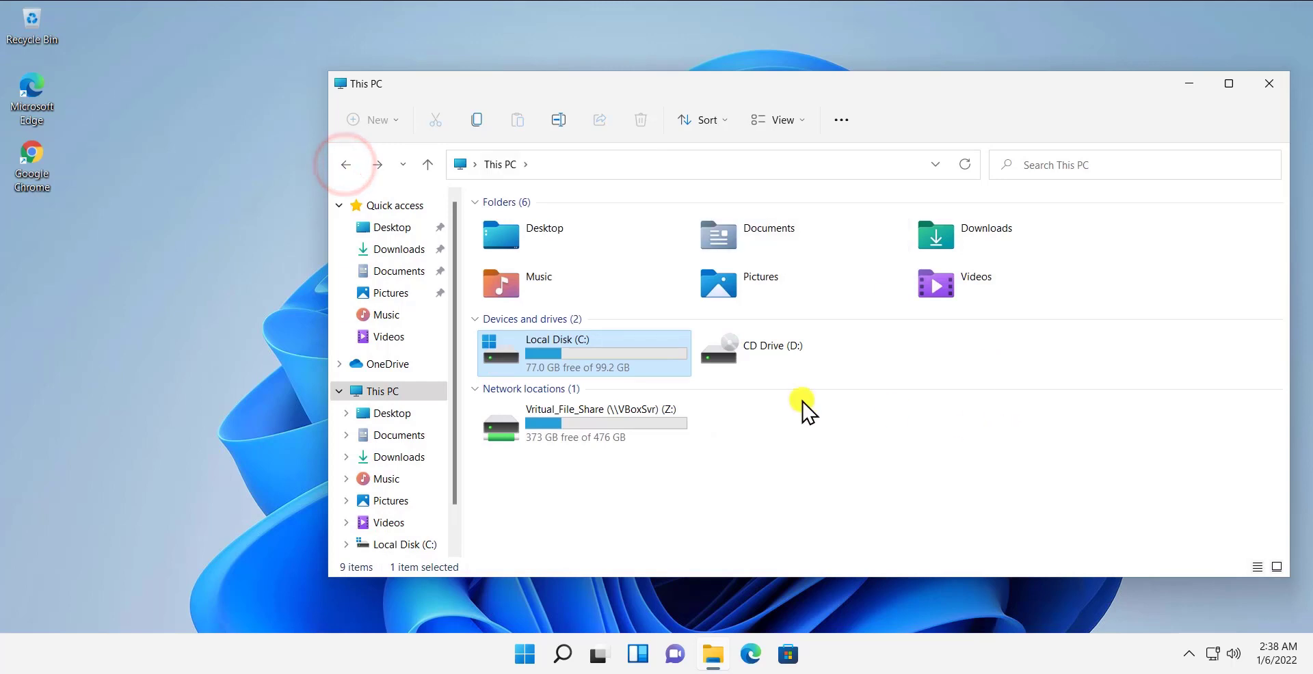
{"action": "double_click", "coordinate": [642, 372]}
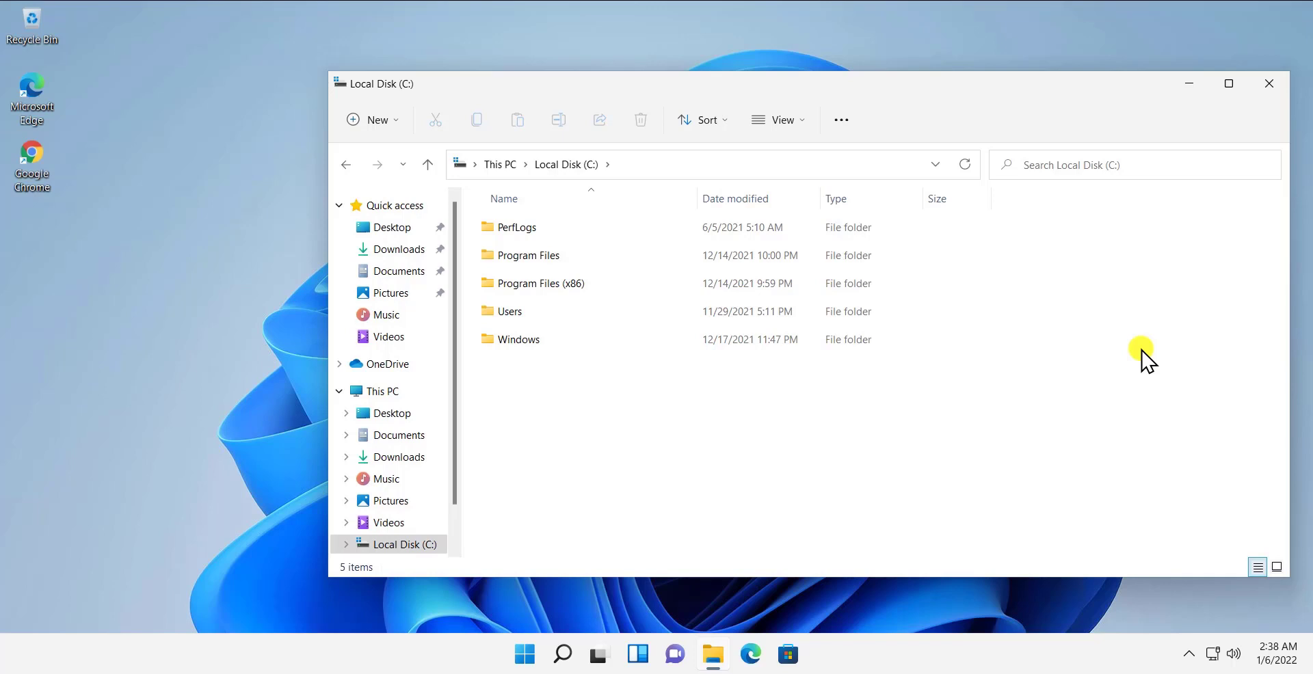
{"action": "left_click", "coordinate": [1269, 83]}
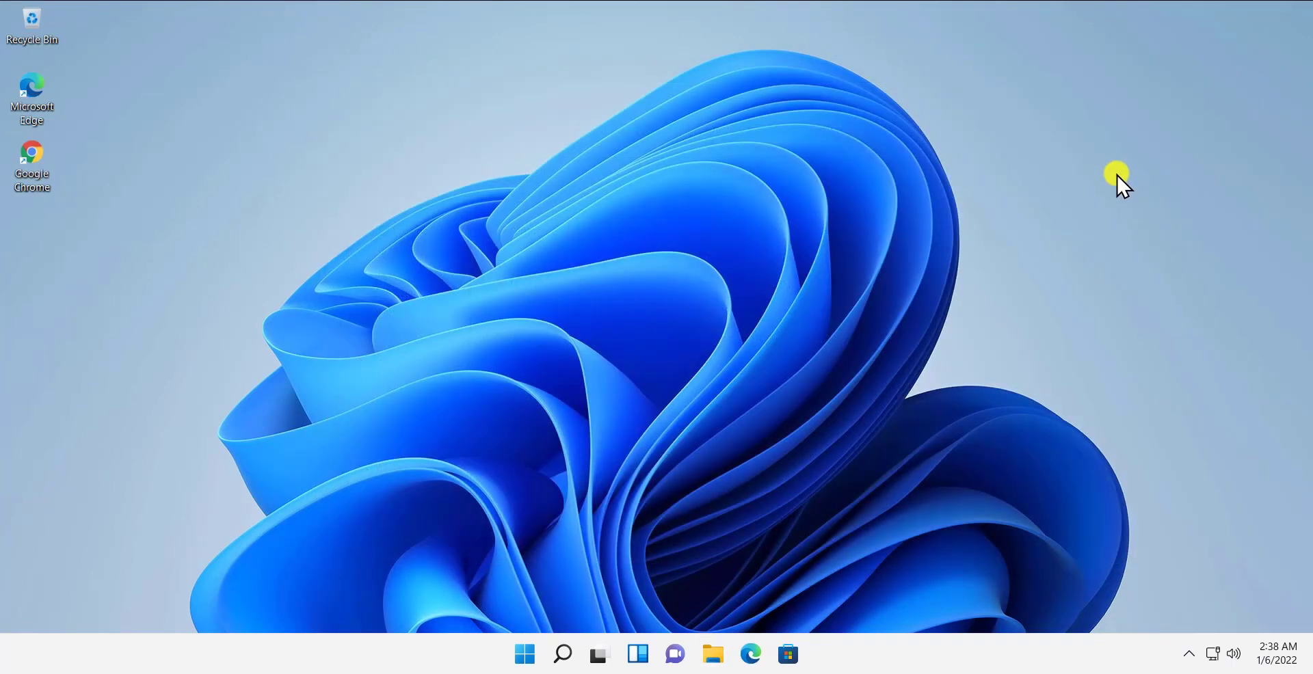